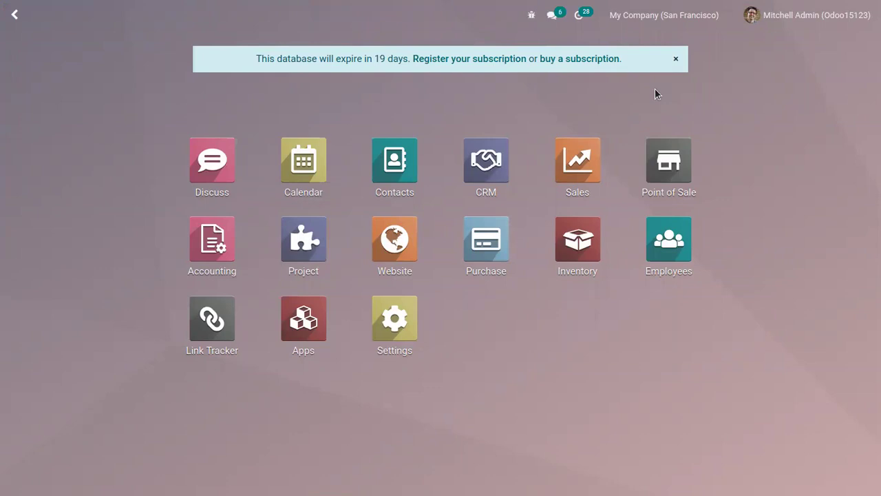
# Launch the Point of Sale app to see the Shops, Bars and Restaurant cards
pyautogui.click(674, 146)
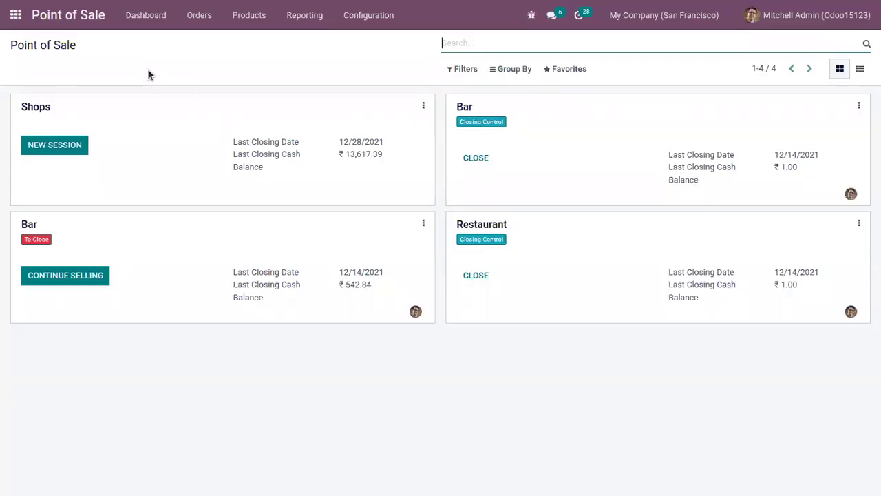
# Open the Shops point of sale settings and locate its Taxes section
pyautogui.click(423, 106)
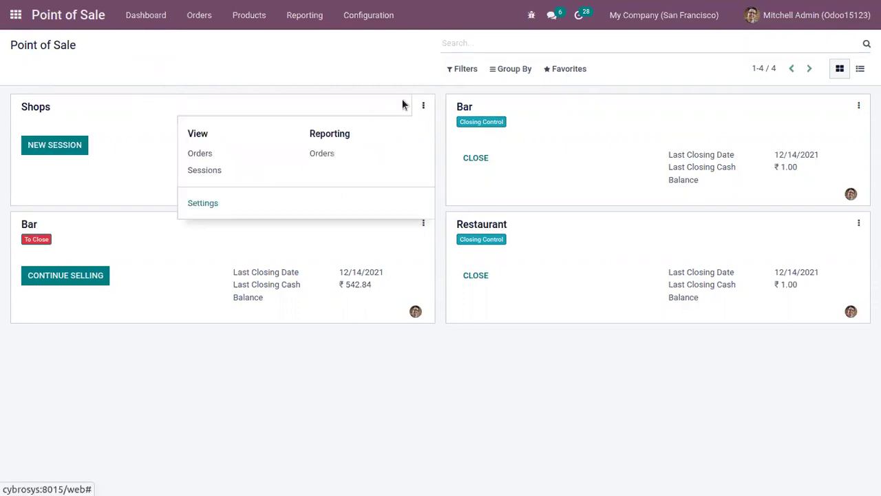
pyautogui.click(201, 207)
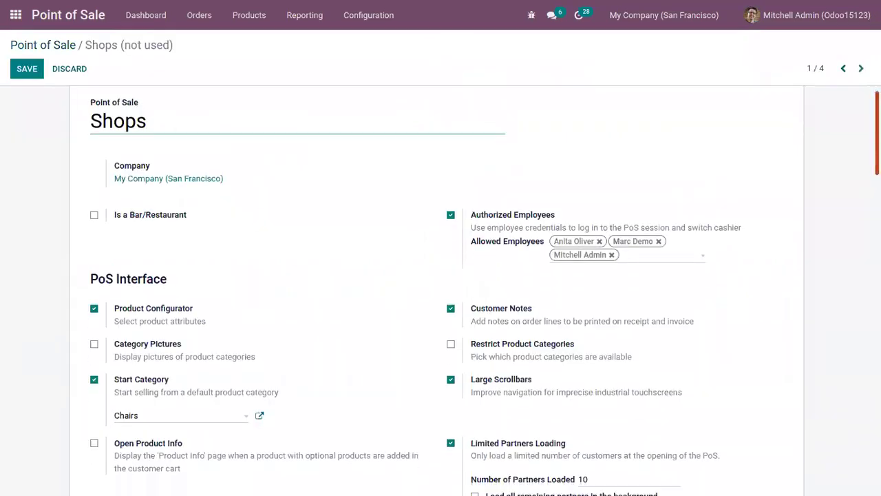
pyautogui.scroll(-8, 441, 289)
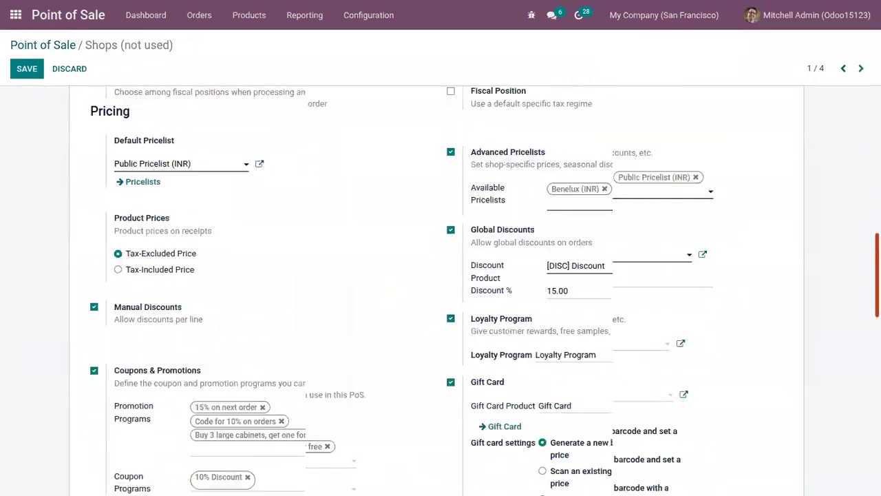
pyautogui.scroll(3, 663, 242)
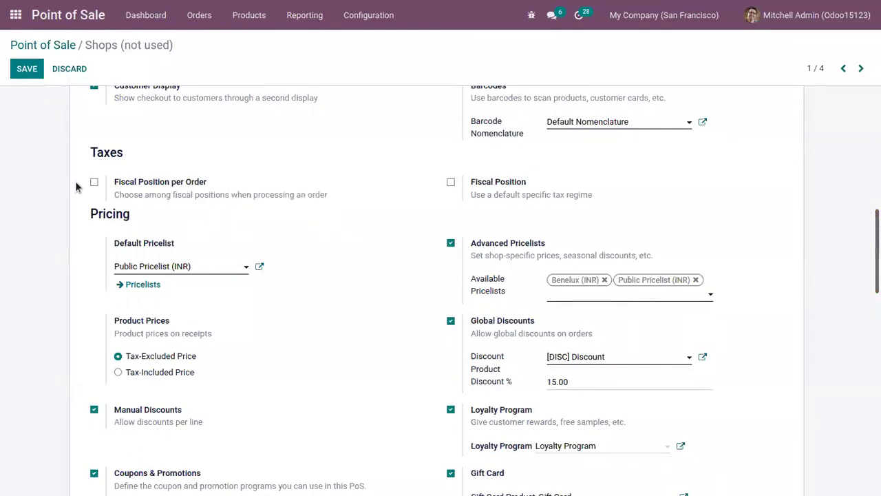
# Enable Fiscal Position per Order with India, Inter State and Export allowed
pyautogui.click(95, 183)
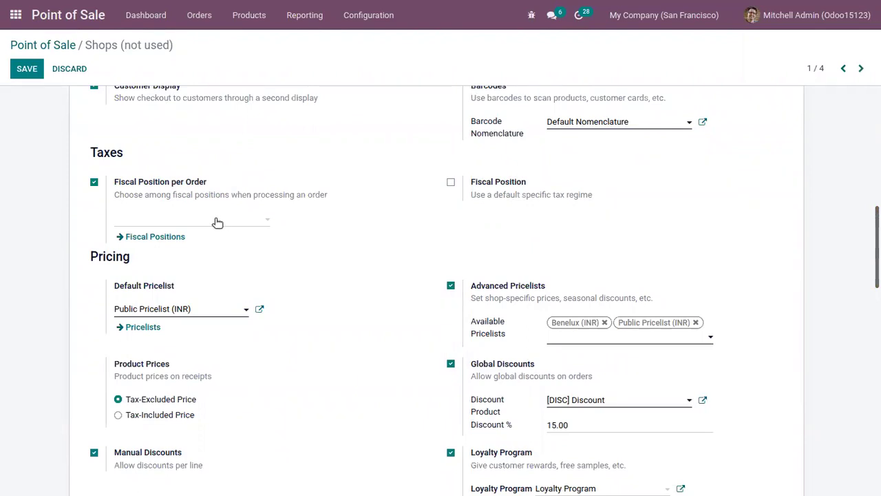
pyautogui.click(216, 222)
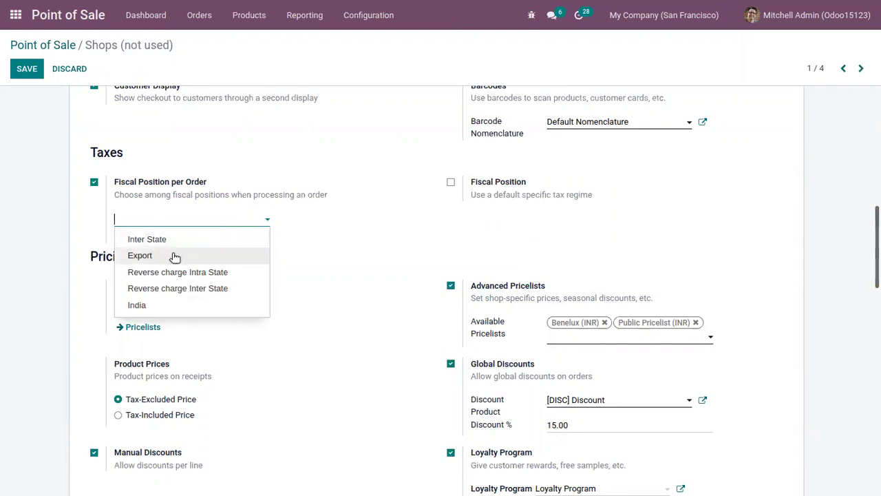
pyautogui.click(145, 304)
pyautogui.click(167, 218)
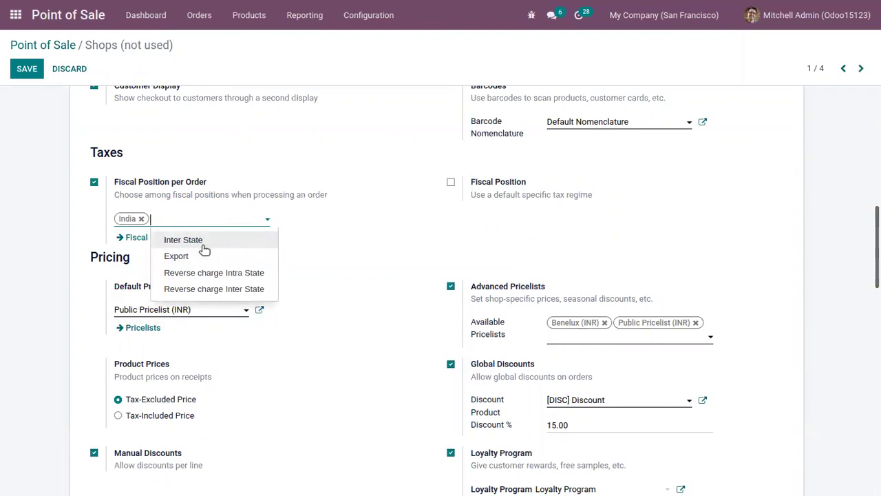
pyautogui.click(200, 241)
pyautogui.click(227, 241)
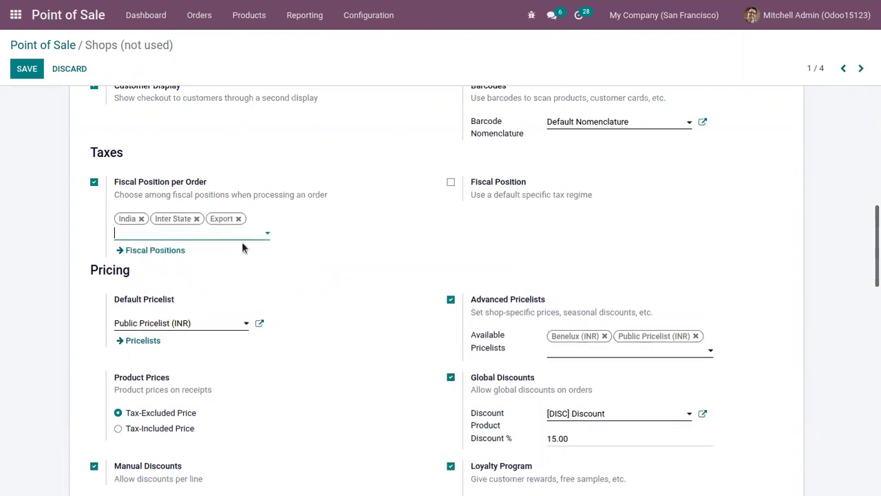
pyautogui.click(346, 234)
# Make India the default fiscal position for Shops and save the settings
pyautogui.click(450, 183)
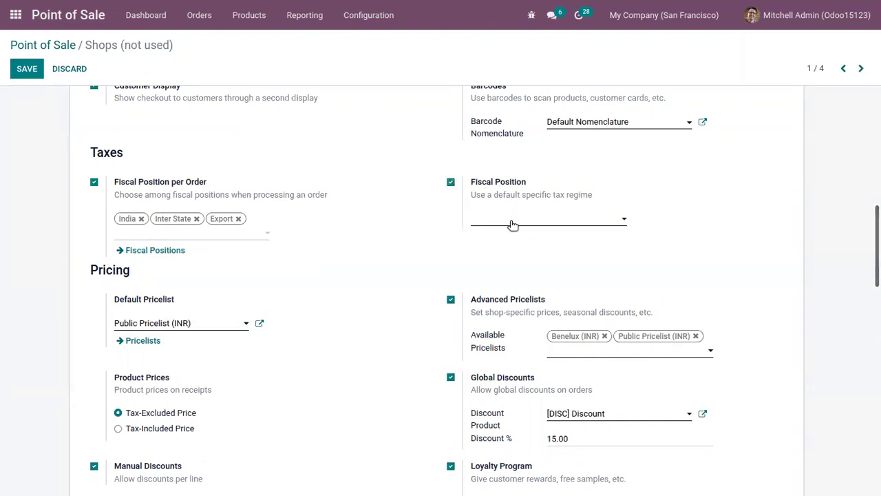
pyautogui.click(513, 220)
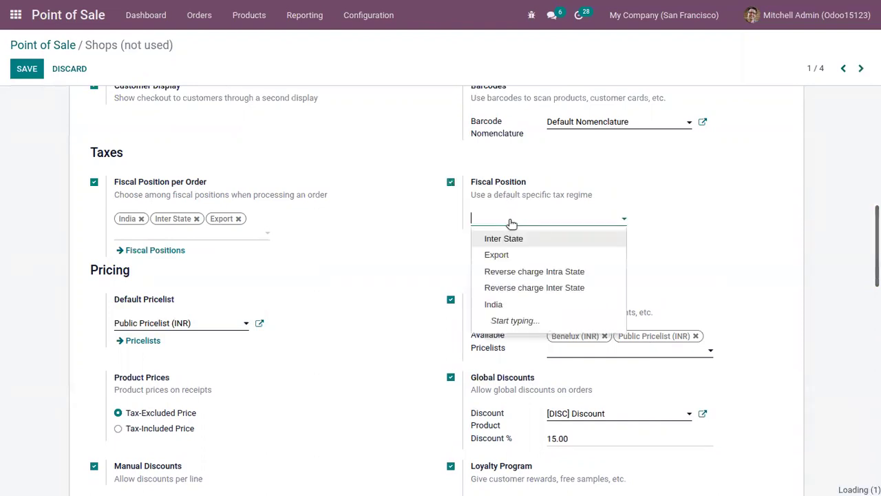
pyautogui.click(499, 305)
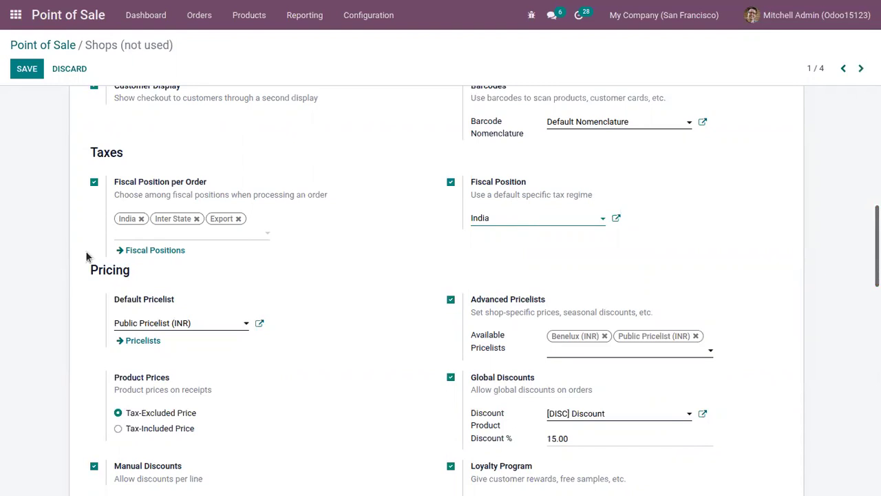
pyautogui.click(26, 71)
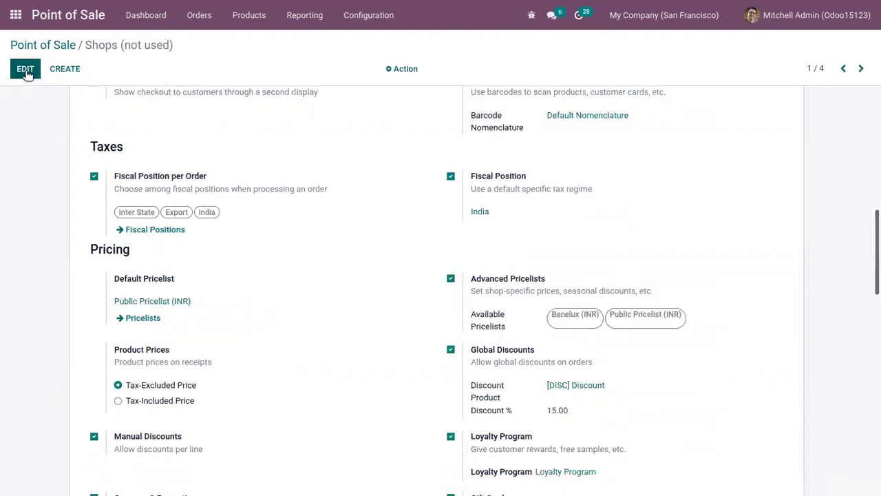
# Put the Shops settings back into edit mode and scroll down to the Taxes section
pyautogui.click(25, 70)
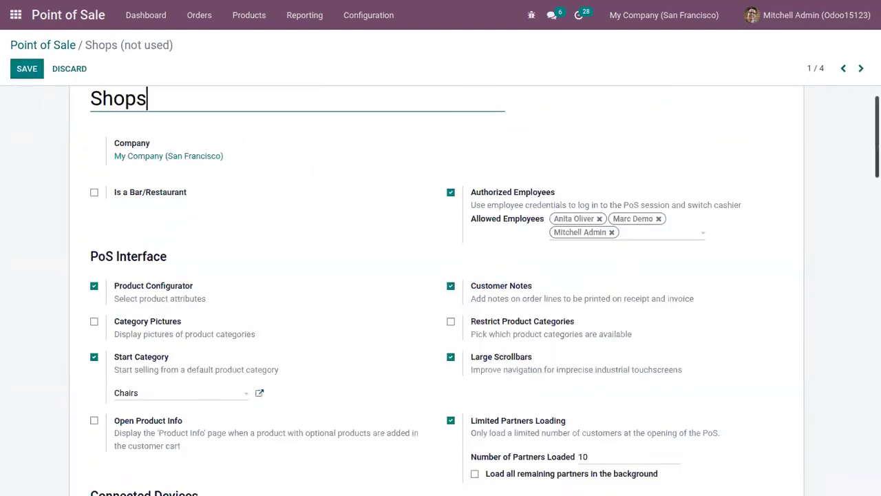
pyautogui.scroll(-1, 440, 275)
pyautogui.scroll(-3, 163, 279)
pyautogui.scroll(-3, 163, 279)
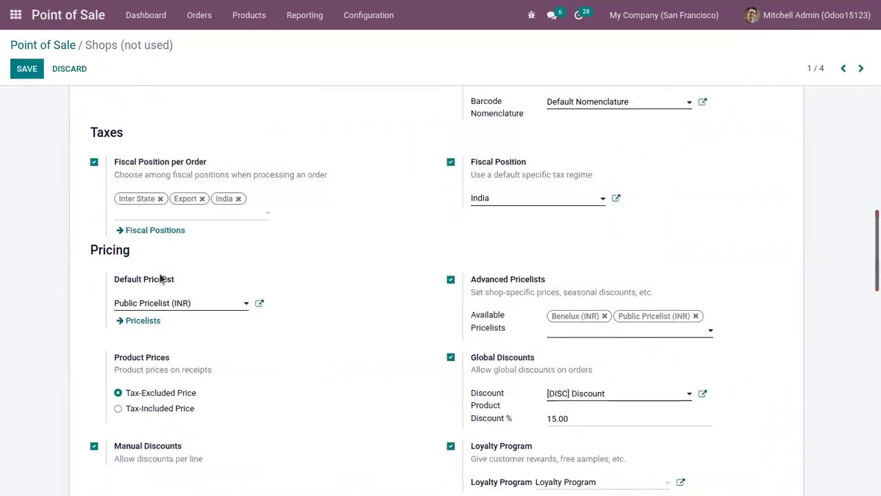
# In the India fiscal position, map IGST 2% (Sales) to IGST 5% (Sales)
pyautogui.click(158, 231)
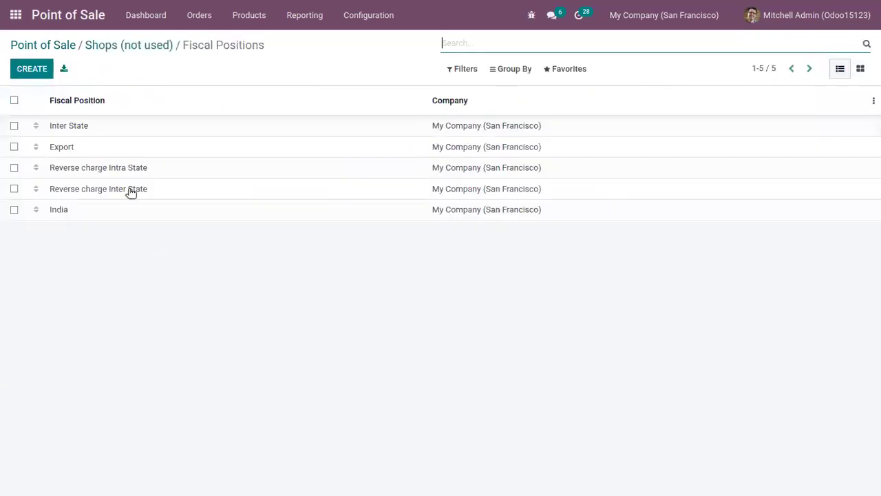
pyautogui.click(86, 207)
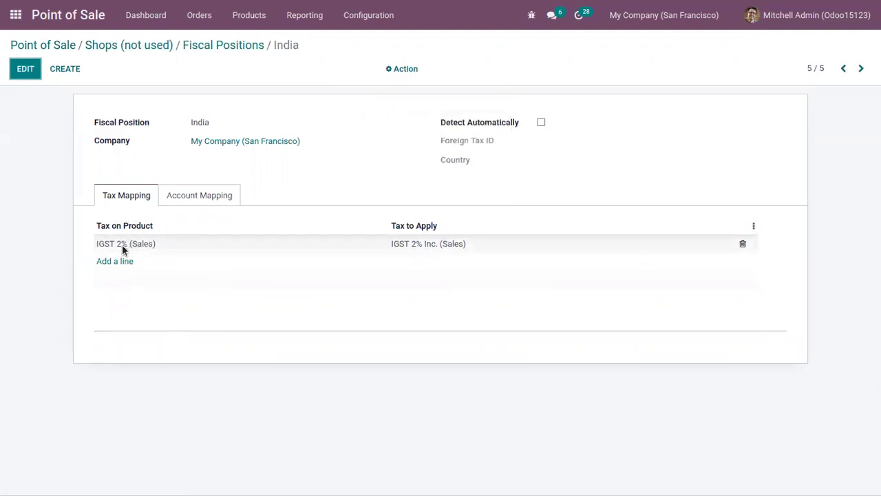
pyautogui.click(437, 245)
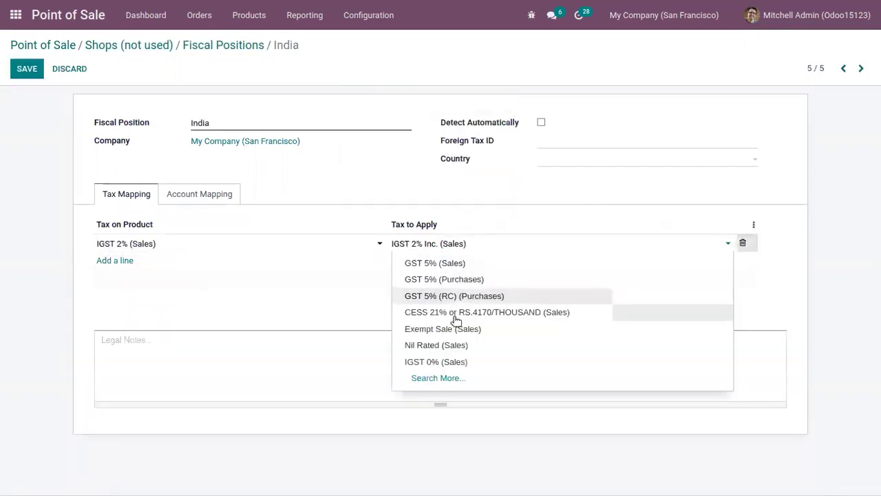
pyautogui.write('.')
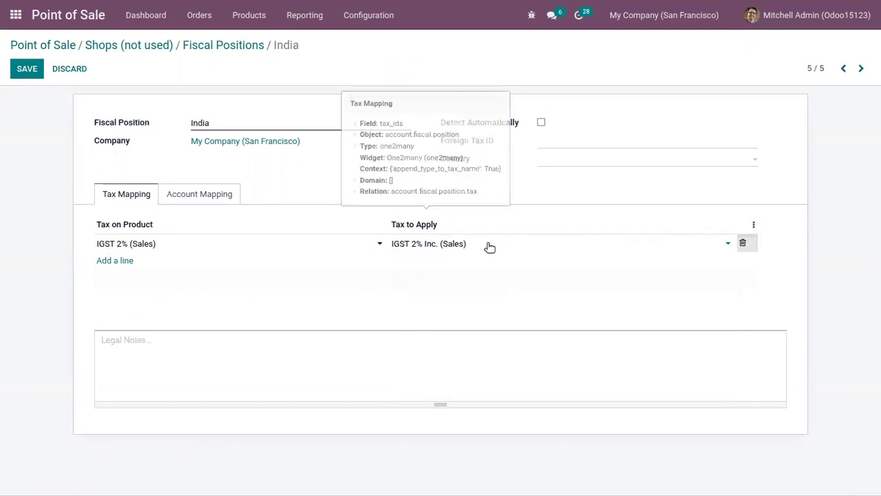
pyautogui.press('End')
pyautogui.press('BackSpace')
pyautogui.press('BackSpace')
pyautogui.press('BackSpace')
pyautogui.press('BackSpace')
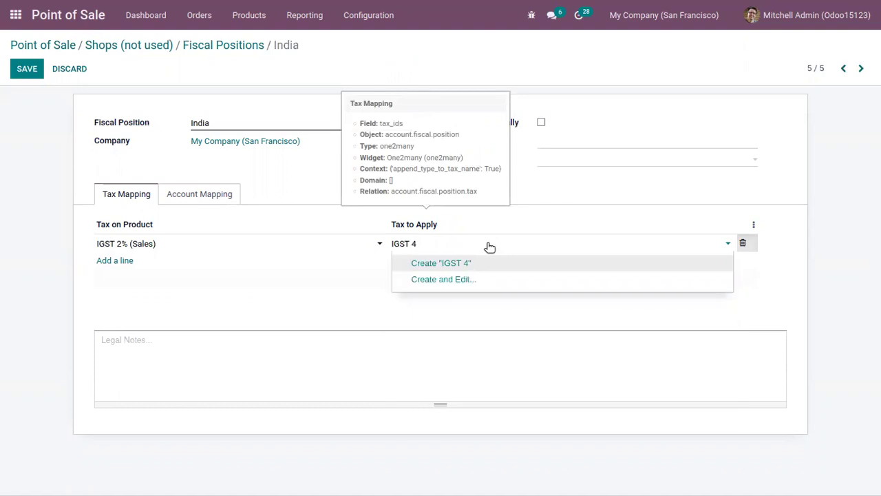
pyautogui.press('BackSpace')
pyautogui.press('BackSpace')
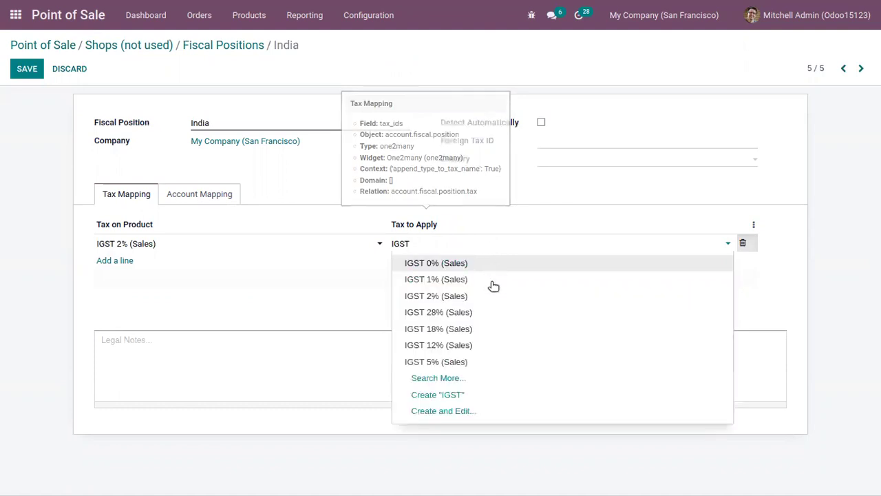
pyautogui.click(474, 359)
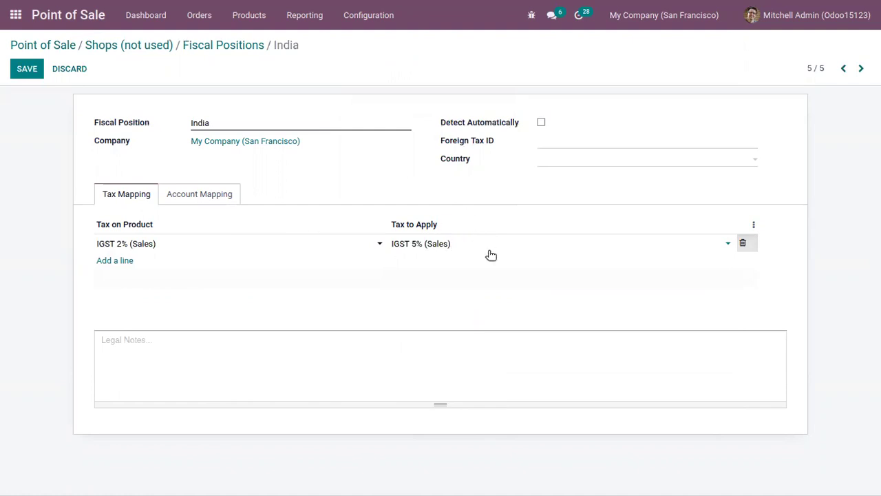
# Add an account mapping replacing 200110 Local Sales with 200210 Local Services
pyautogui.click(209, 198)
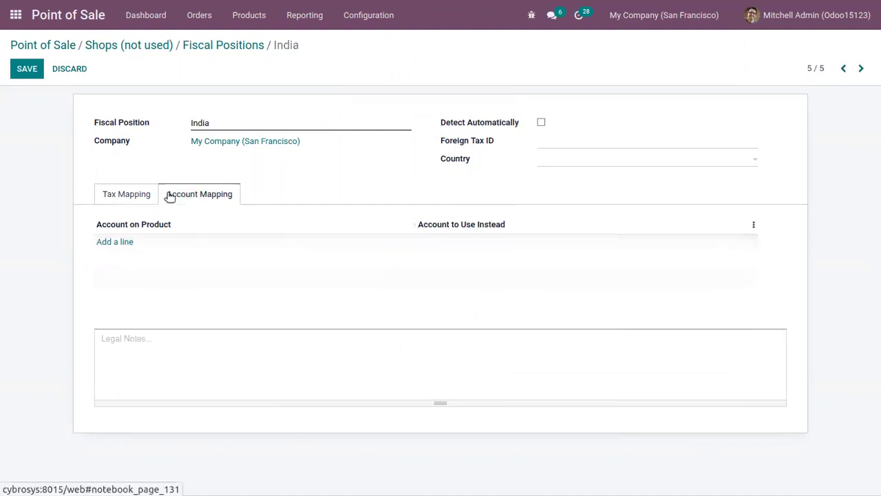
pyautogui.click(135, 200)
pyautogui.click(200, 198)
pyautogui.click(119, 242)
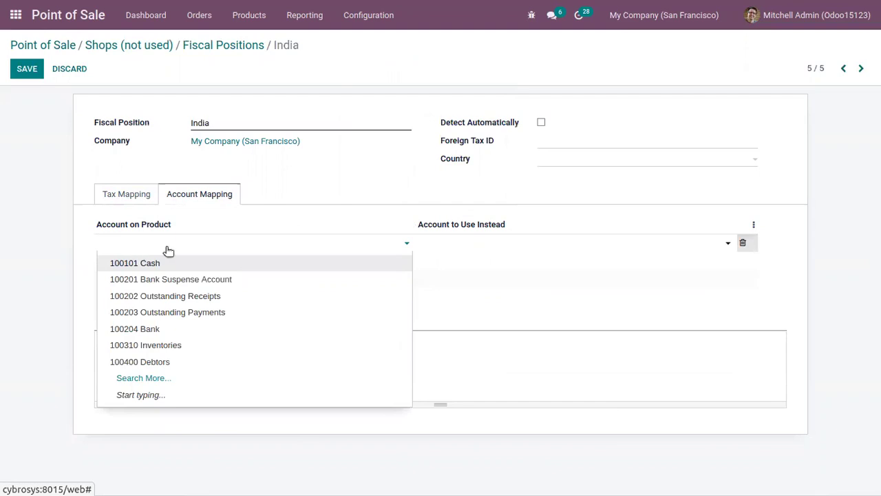
pyautogui.write('loc')
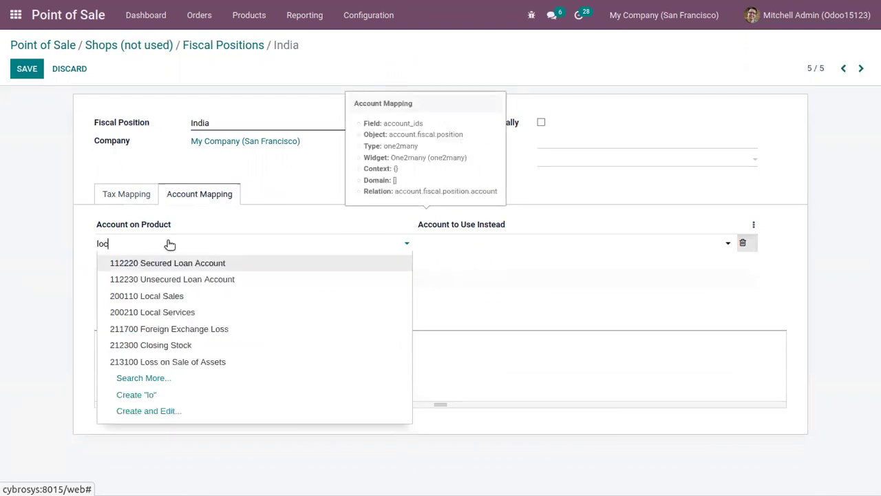
pyautogui.write('a')
pyautogui.click(190, 262)
pyautogui.click(461, 246)
pyautogui.write('s')
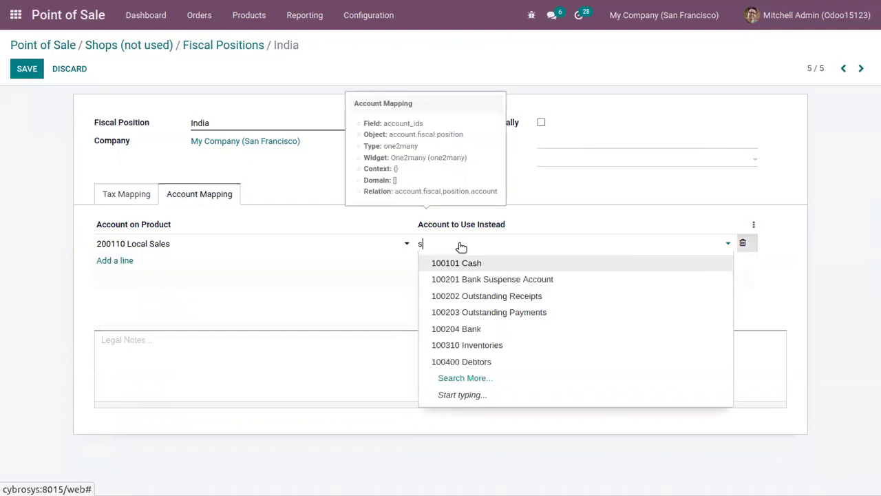
pyautogui.write('er')
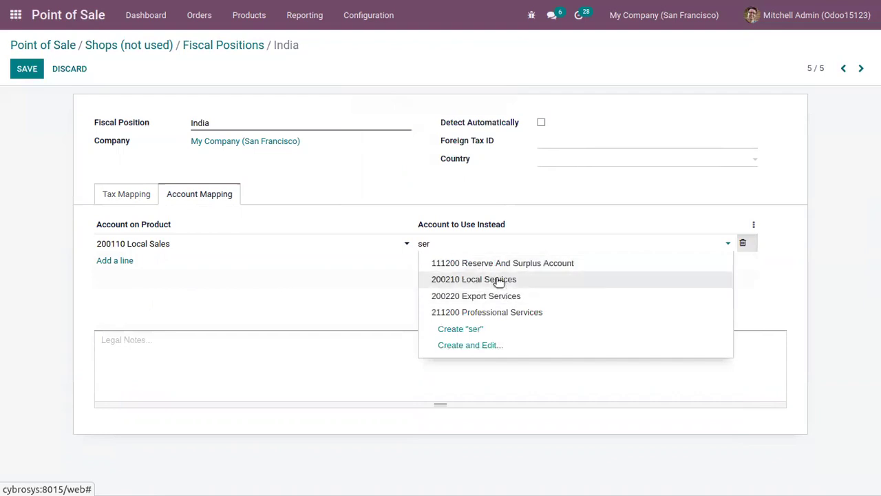
pyautogui.click(499, 281)
# Check the tax and account mapping lines and save the India fiscal position
pyautogui.click(138, 196)
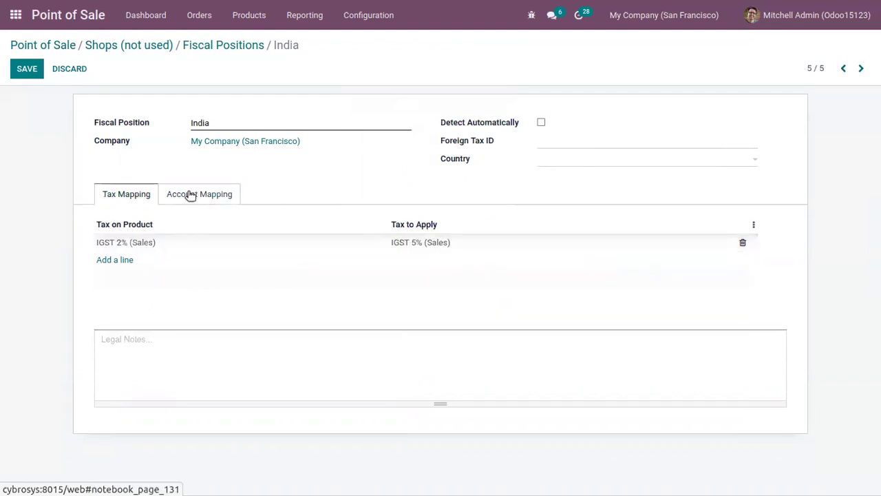
pyautogui.click(169, 197)
pyautogui.click(22, 70)
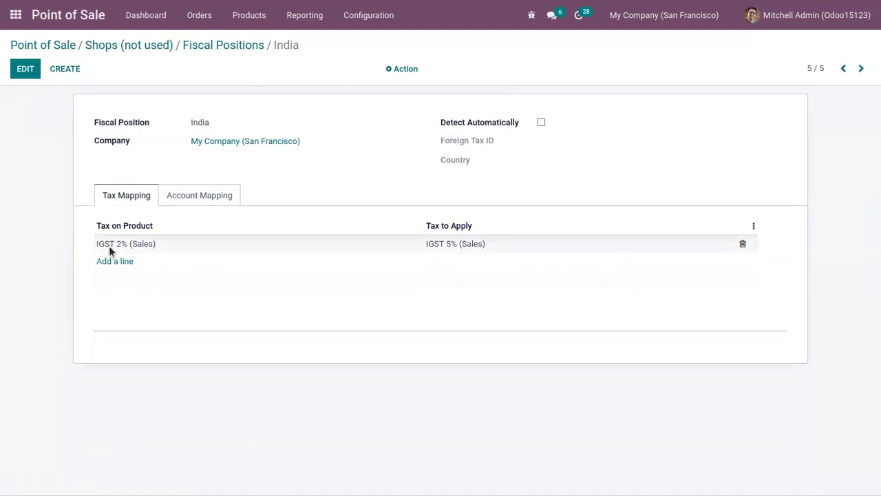
pyautogui.moveTo(126, 242)
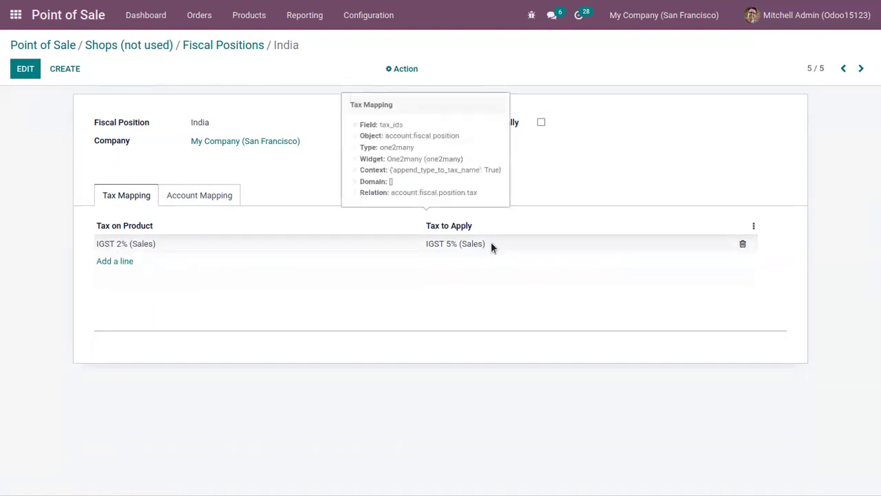
pyautogui.moveTo(199, 195)
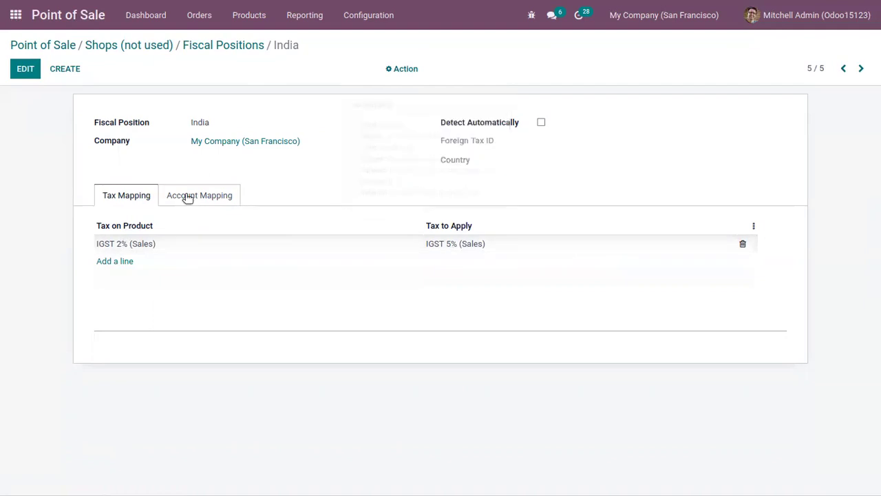
# Review India's tax and account mappings, then go back to the Shops settings
pyautogui.click(185, 197)
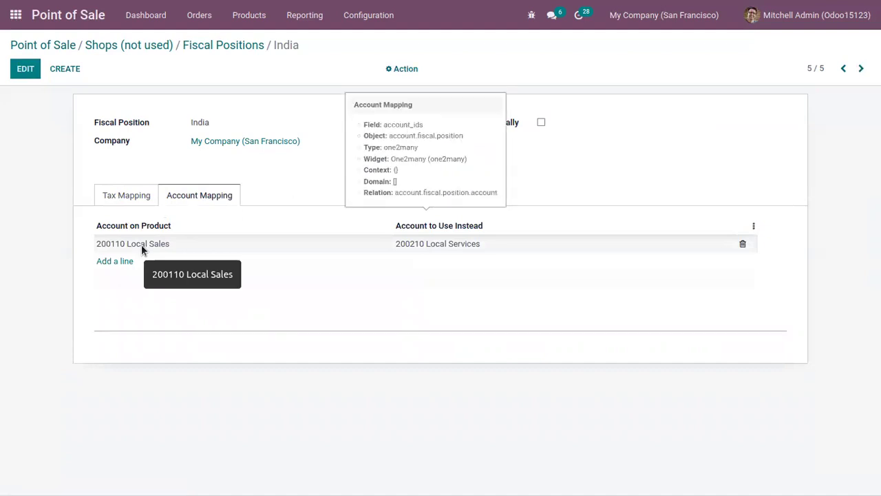
pyautogui.click(128, 193)
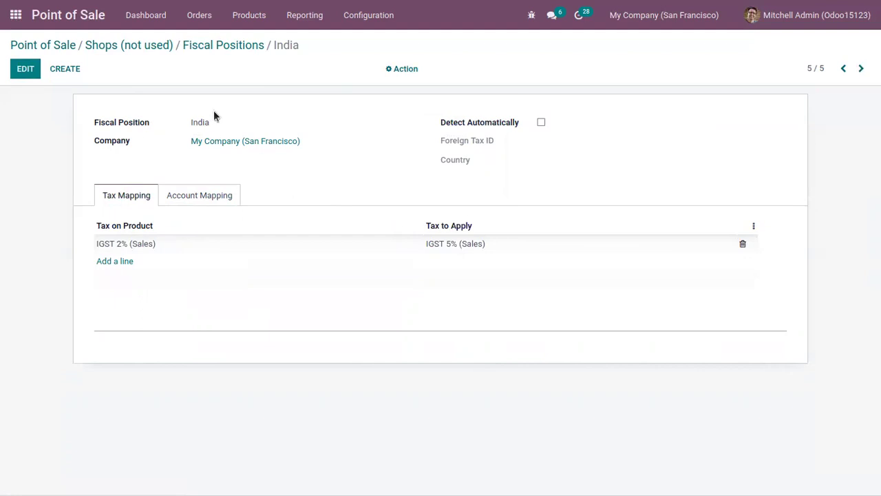
pyautogui.click(186, 200)
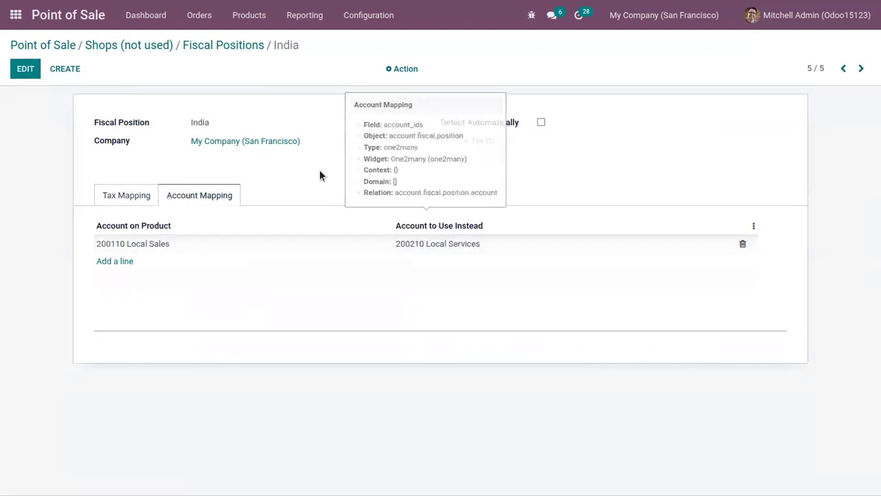
pyautogui.click(215, 46)
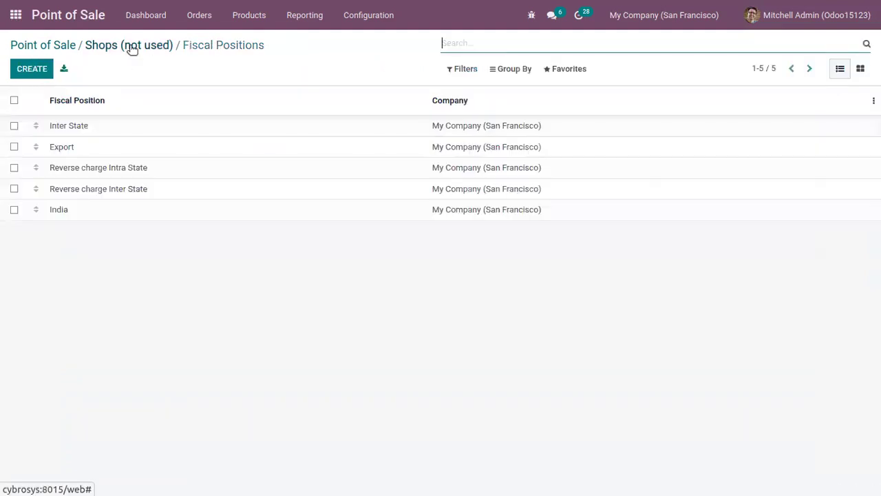
pyautogui.click(132, 45)
# Give customer Gemini Furniture the India fiscal position and save the record
pyautogui.click(203, 15)
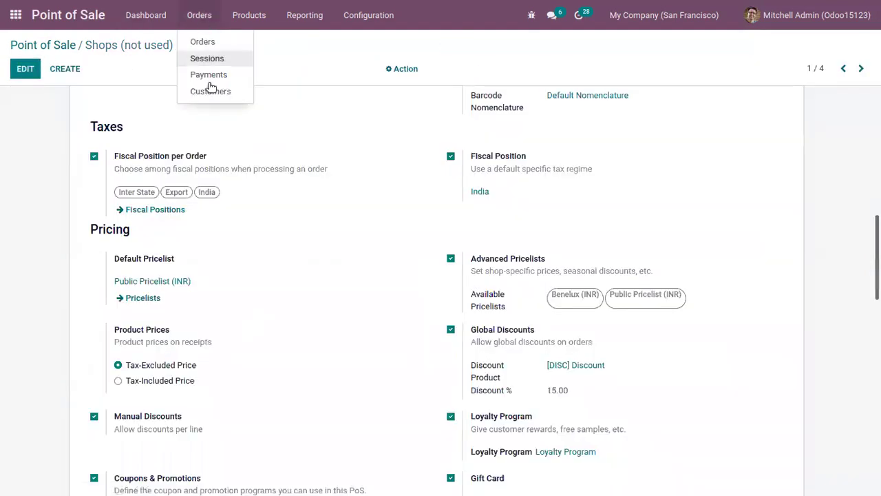
pyautogui.click(210, 94)
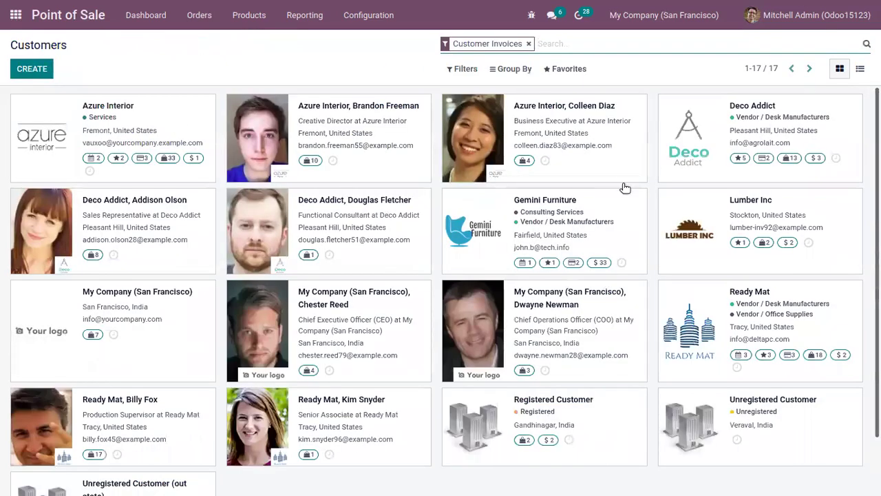
pyautogui.click(612, 207)
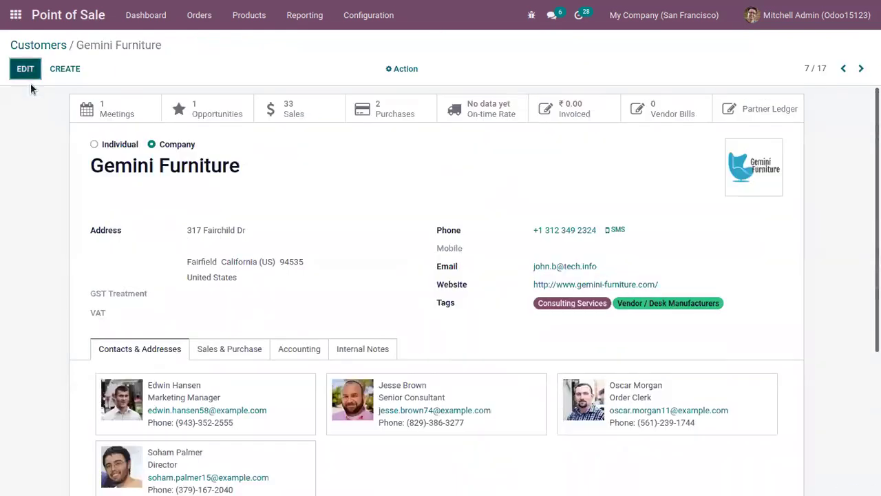
pyautogui.click(26, 70)
pyautogui.click(219, 337)
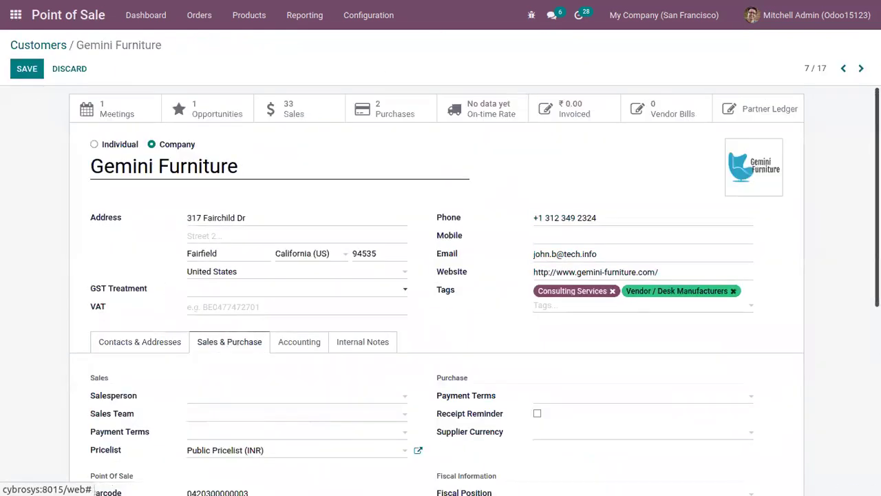
pyautogui.scroll(-2, 464, 342)
pyautogui.click(607, 341)
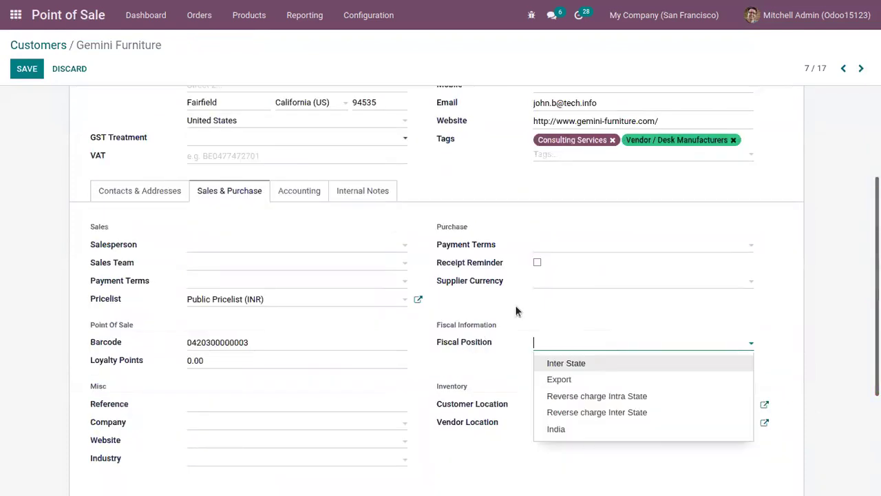
pyautogui.click(576, 432)
pyautogui.click(29, 72)
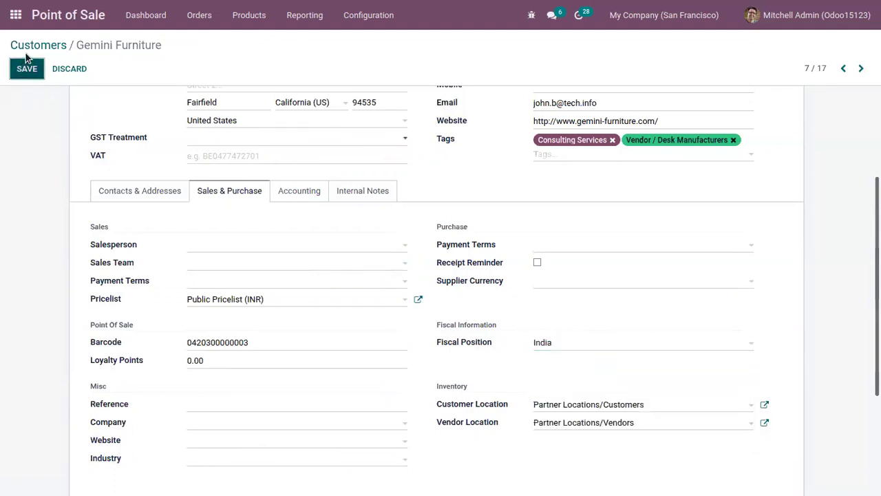
# Open the Dining Room Chair product, confirm its IGST 2% customer tax, and save it
pyautogui.click(40, 44)
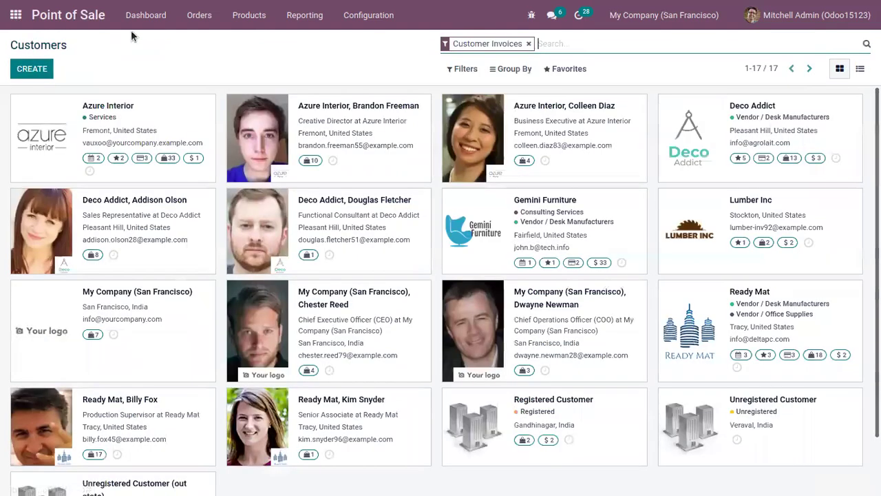
pyautogui.click(146, 16)
pyautogui.click(249, 15)
pyautogui.click(265, 40)
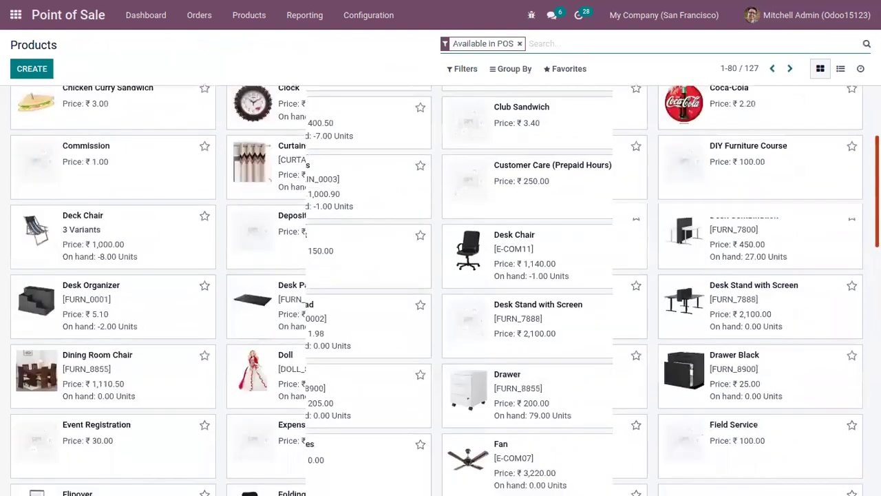
pyautogui.scroll(-2, 433, 360)
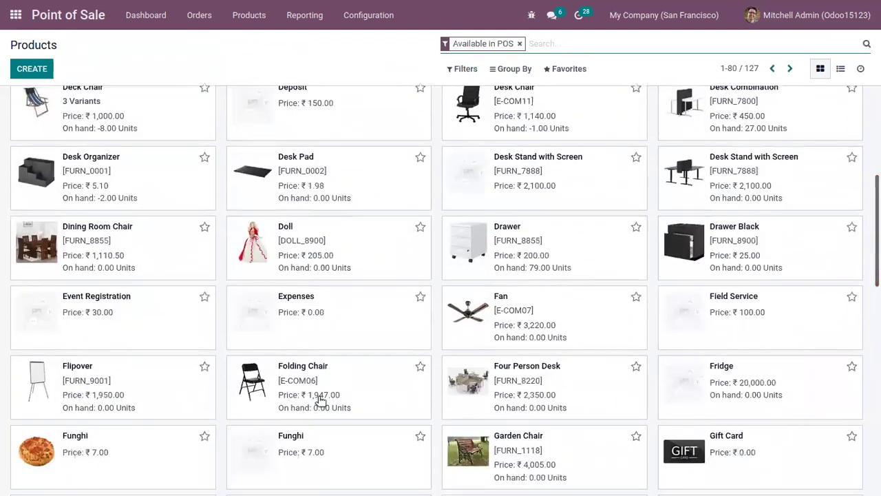
pyautogui.click(167, 239)
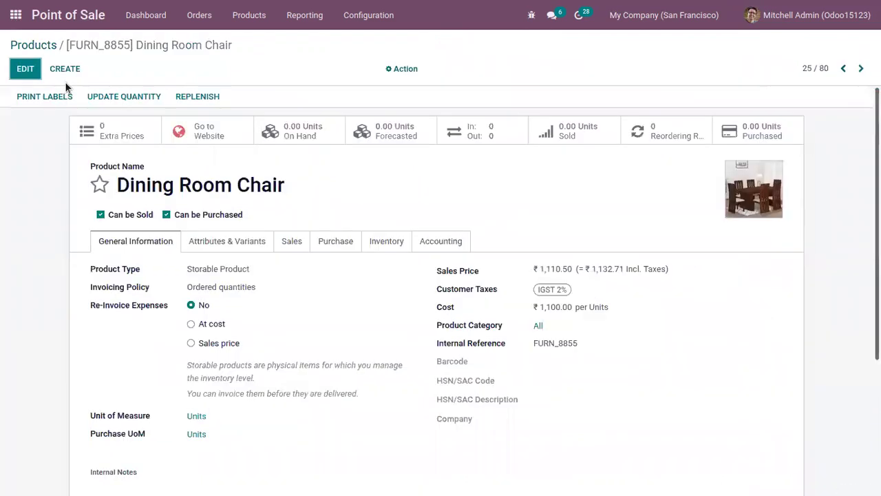
pyautogui.click(25, 70)
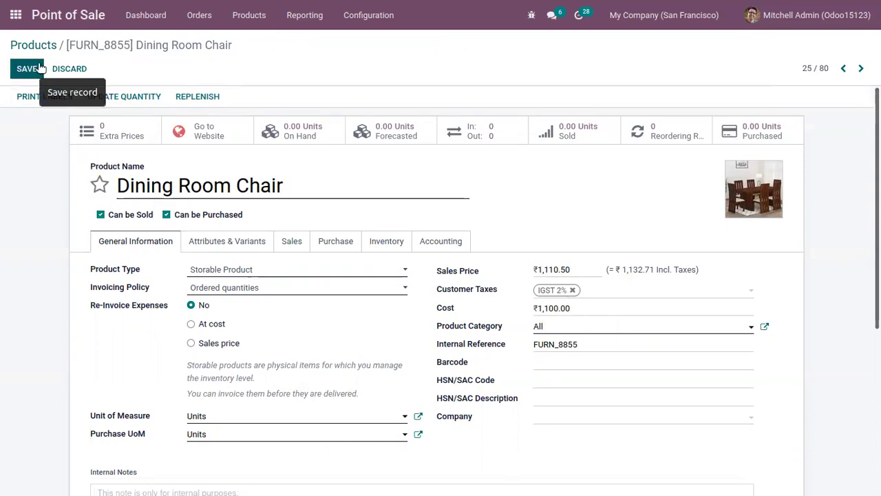
pyautogui.click(40, 68)
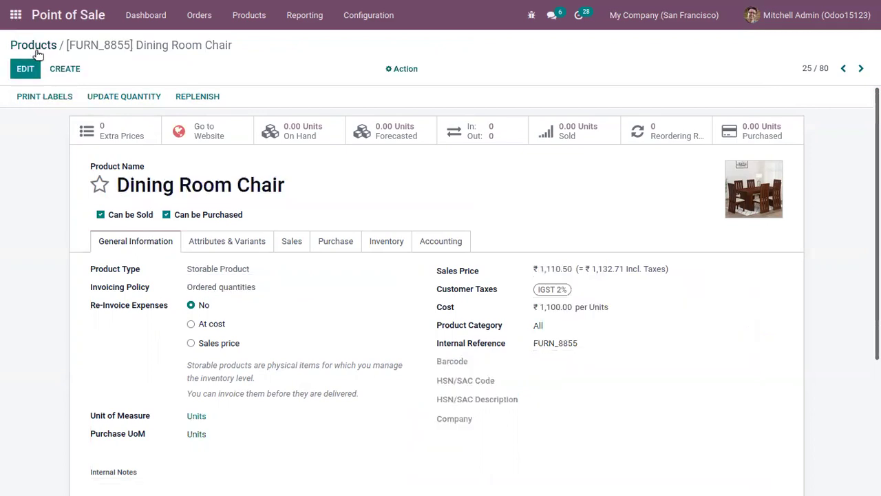
# Return to the Shops point of sale settings and scroll down through its options
pyautogui.click(37, 45)
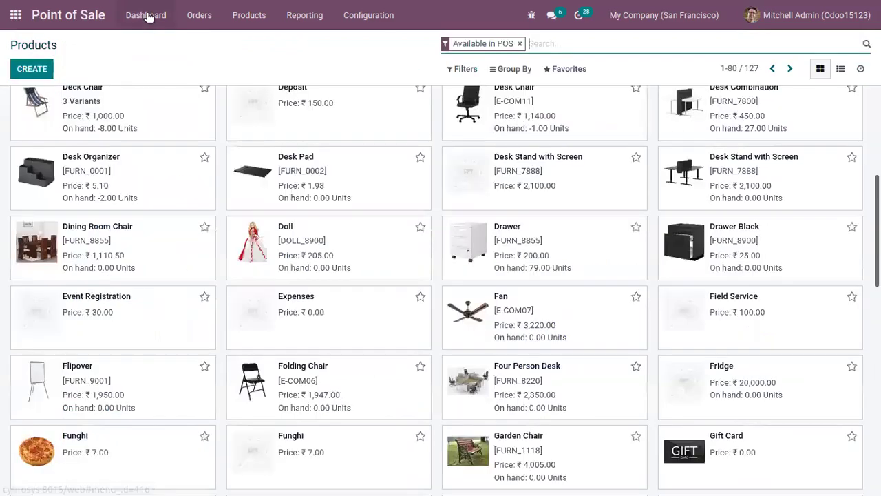
pyautogui.click(146, 15)
pyautogui.click(423, 106)
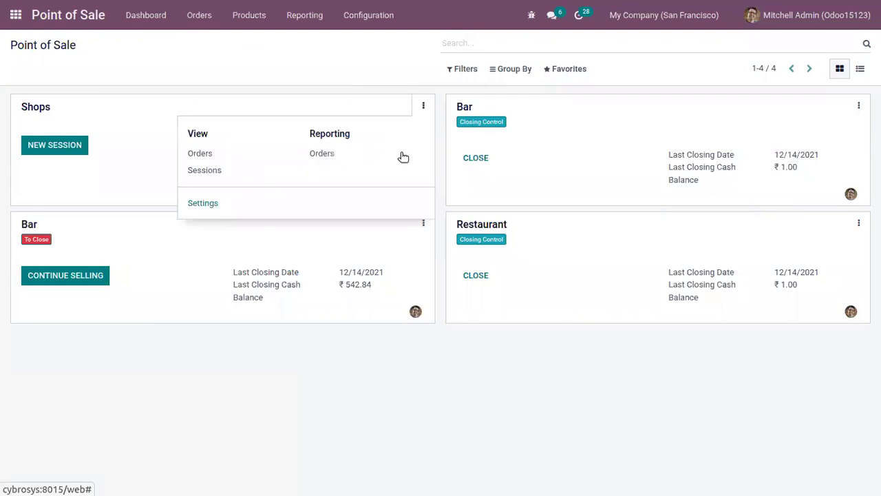
pyautogui.click(203, 206)
pyautogui.scroll(-3, 480, 166)
pyautogui.scroll(-1, 480, 166)
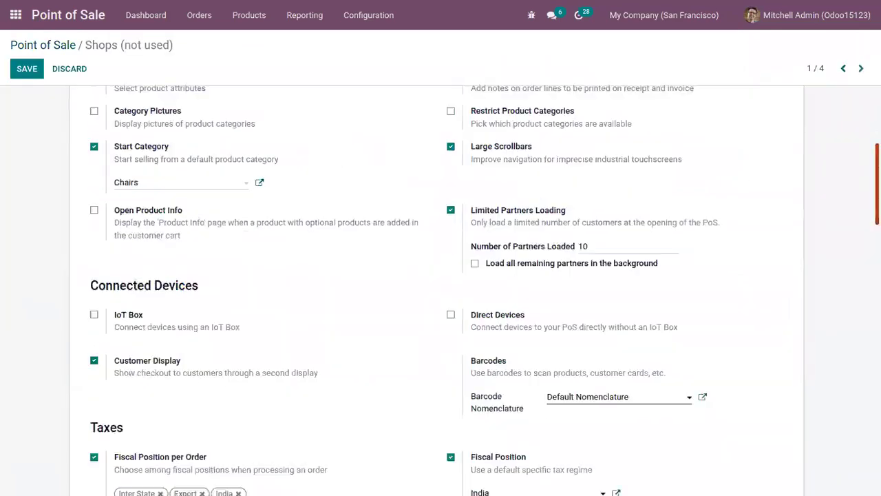
pyautogui.scroll(-2, 479, 165)
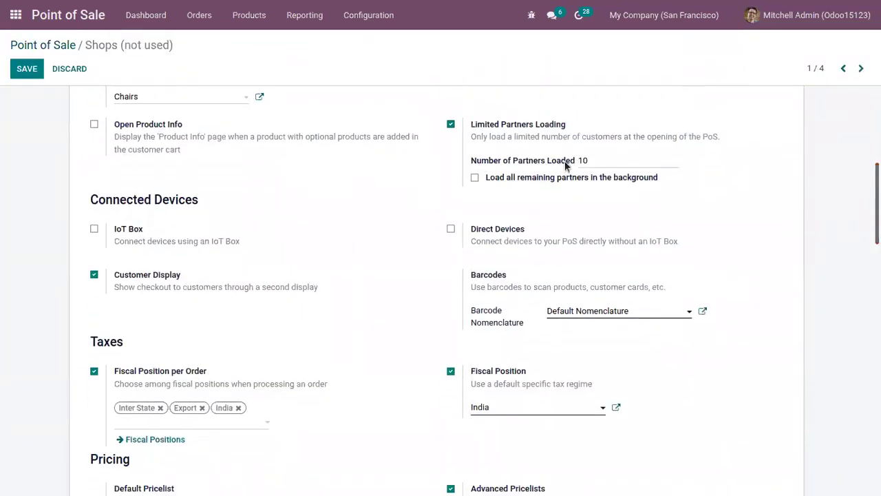
# Turn off Limited Partners Loading, save, and go back to the Point of Sale dashboard
pyautogui.click(588, 161)
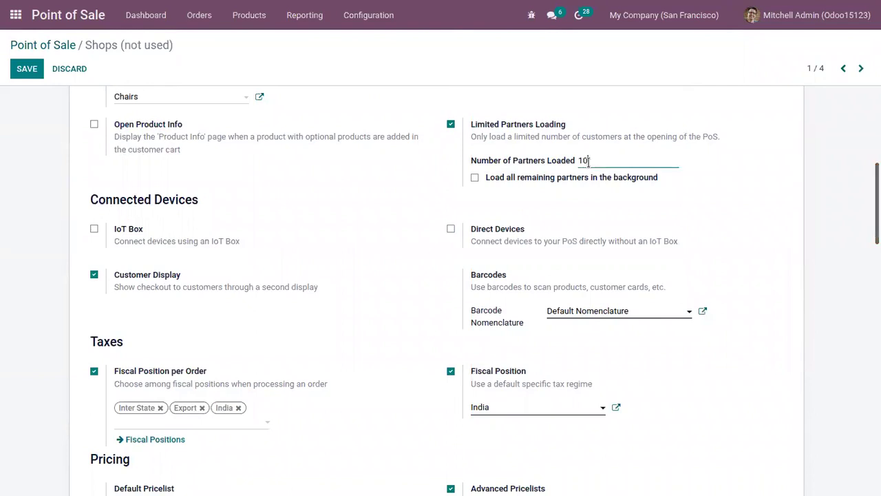
pyautogui.click(450, 124)
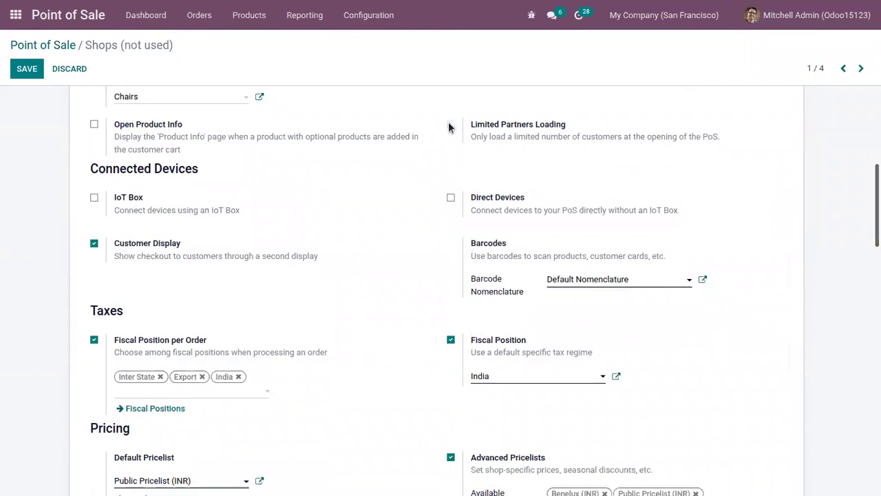
pyautogui.click(15, 68)
pyautogui.click(31, 46)
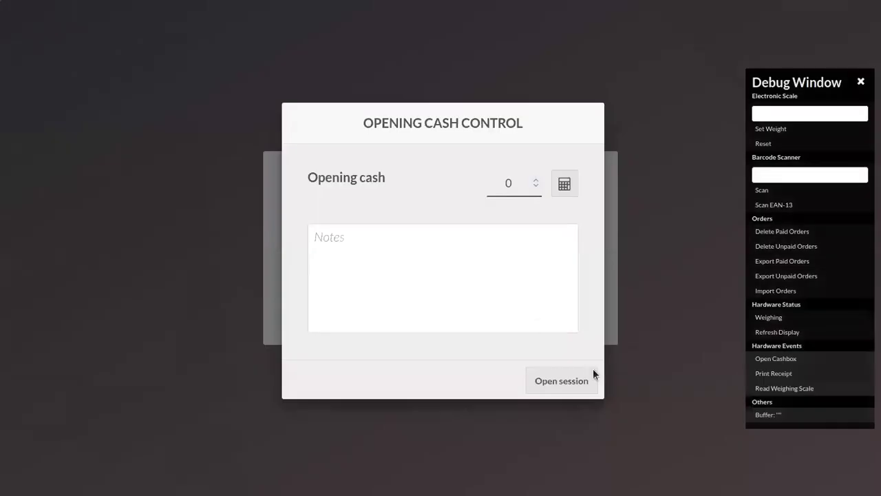
# Open the Shops session with zero opening cash and log in as Mitchell Admin with PIN
pyautogui.click(568, 379)
pyautogui.click(507, 253)
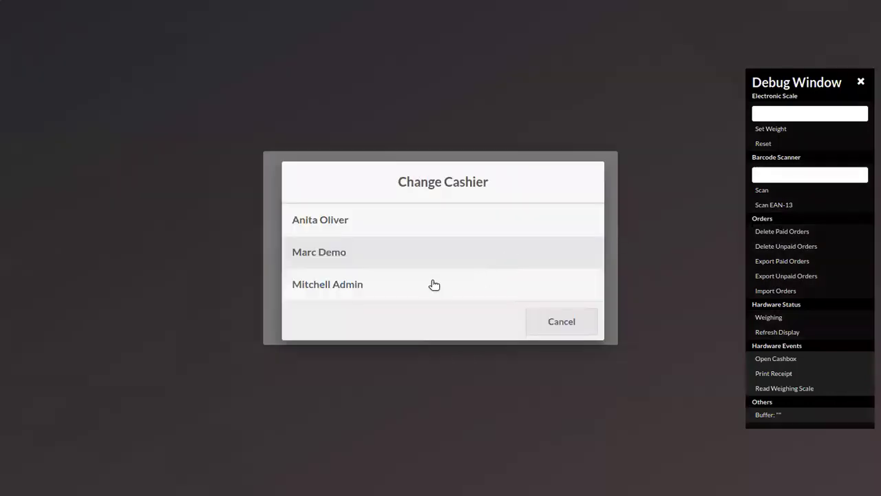
pyautogui.click(433, 285)
pyautogui.doubleClick(444, 309)
pyautogui.click(444, 310)
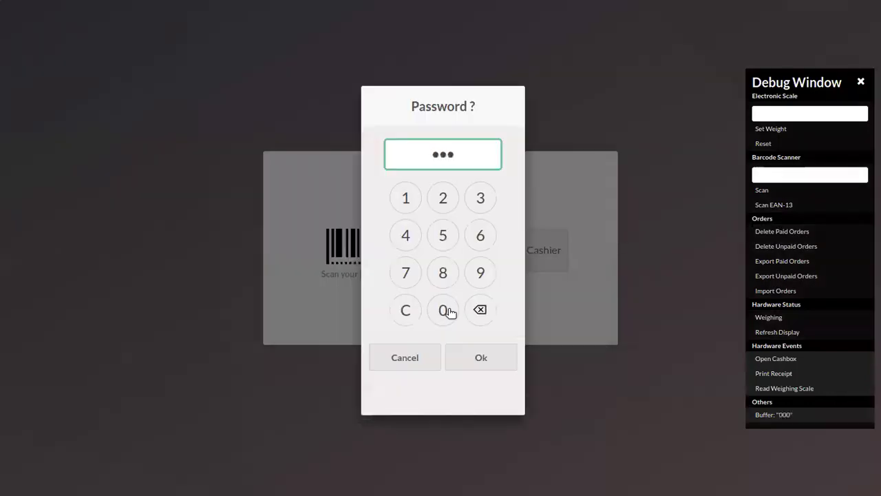
pyautogui.click(476, 357)
# Open the customer list and scroll down to Gemini Furniture
pyautogui.click(87, 363)
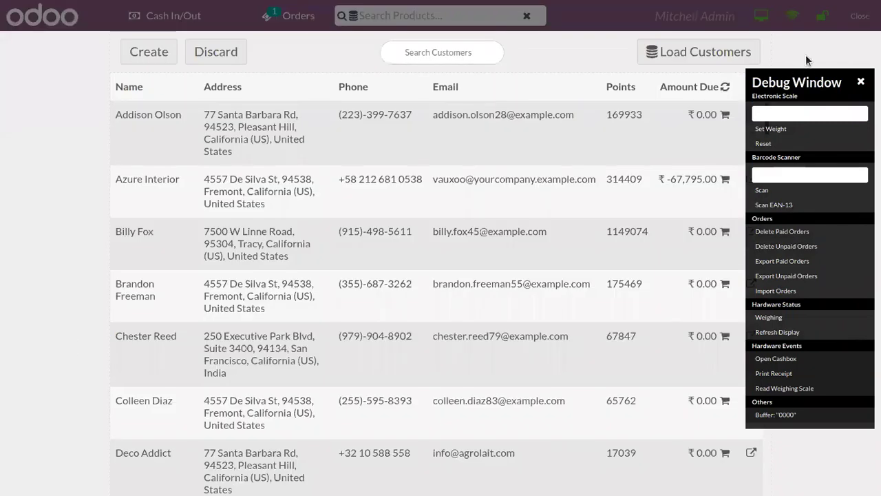
pyautogui.click(860, 83)
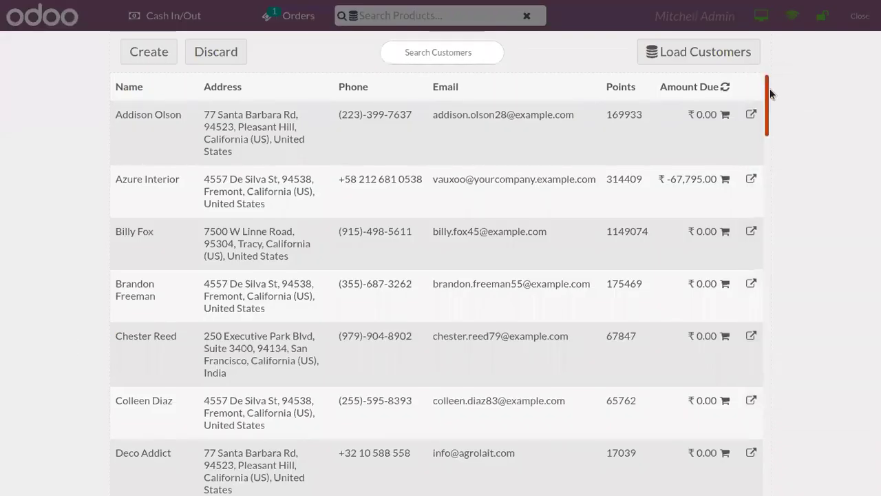
pyautogui.scroll(-2, 772, 91)
pyautogui.scroll(-2, 772, 91)
pyautogui.scroll(-2, 775, 103)
pyautogui.scroll(-2, 784, 132)
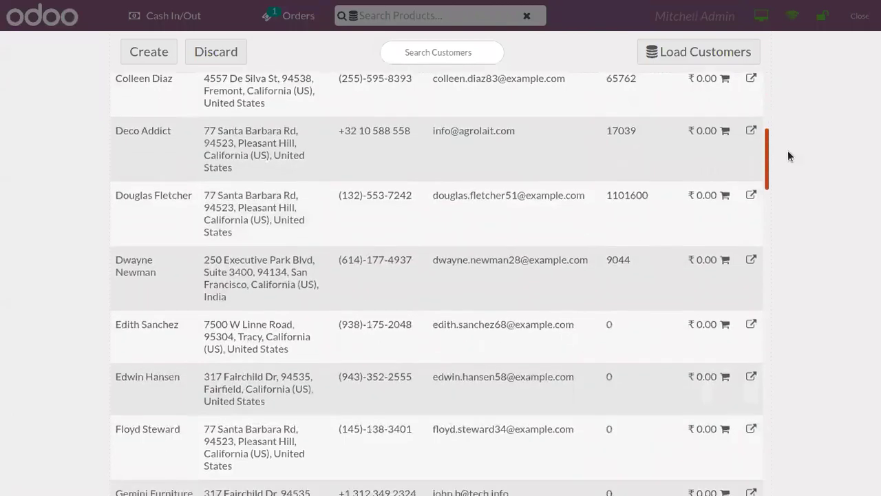
pyautogui.scroll(-2, 787, 150)
pyautogui.scroll(-2, 788, 173)
pyautogui.scroll(-1, 792, 185)
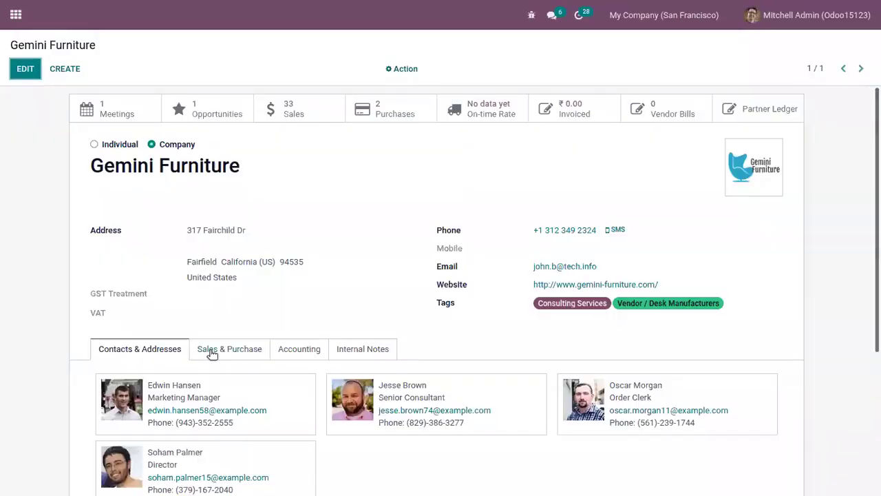
# Check that Gemini Furniture's Sales & Purchase tab lists India as fiscal position, then return to the POS tab
pyautogui.click(212, 351)
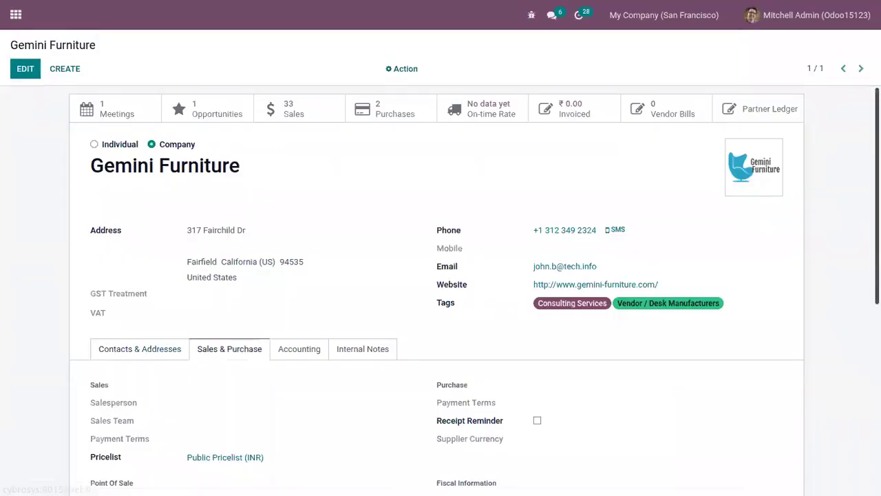
pyautogui.scroll(-2, 440, 289)
pyautogui.scroll(1, 440, 289)
pyautogui.scroll(-1, 440, 289)
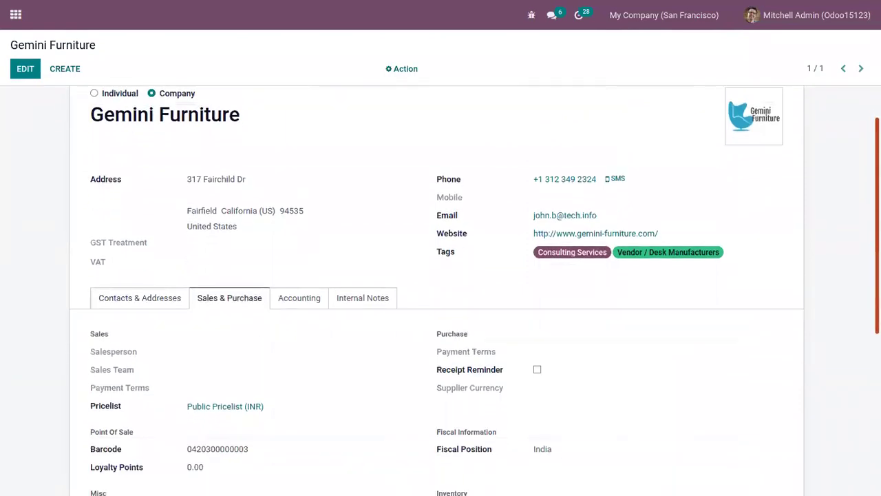
pyautogui.scroll(1, 580, 200)
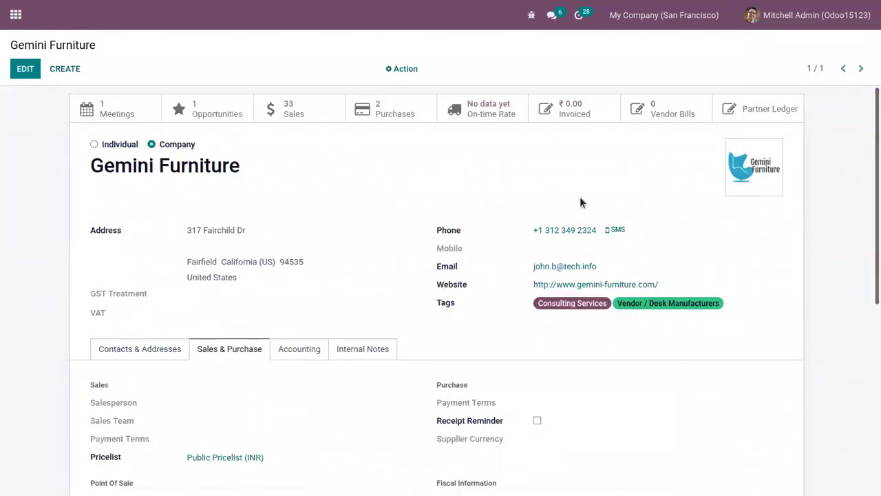
pyautogui.scroll(-3, 482, 321)
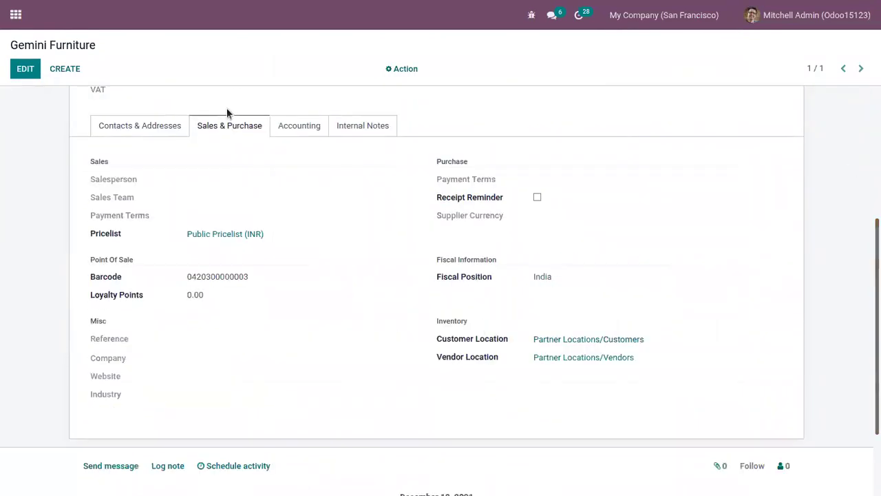
pyautogui.click(344, 14)
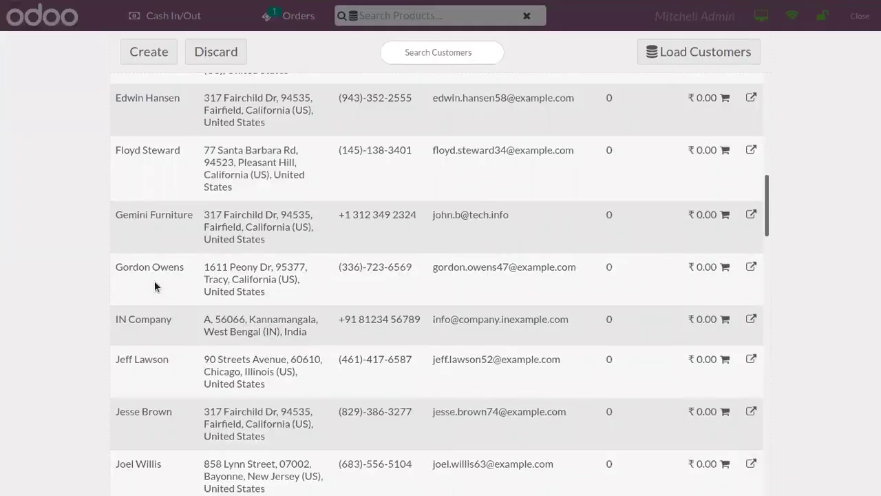
# Set Gemini Furniture as customer and add one Dining Room Chair found by searching 'din'
pyautogui.click(178, 232)
pyautogui.click(171, 55)
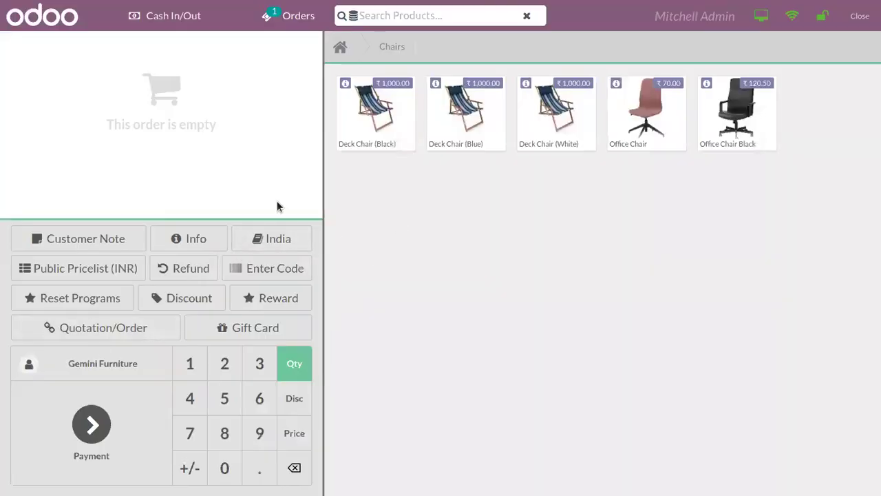
pyautogui.click(340, 47)
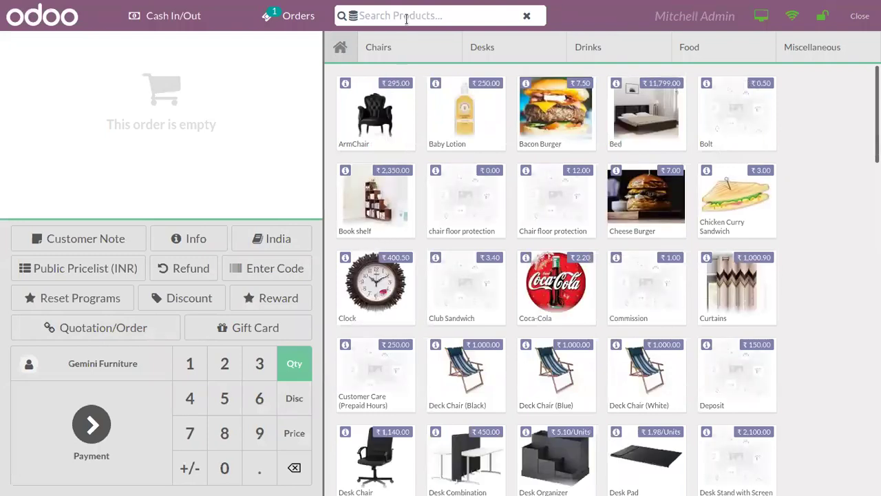
pyautogui.write('din')
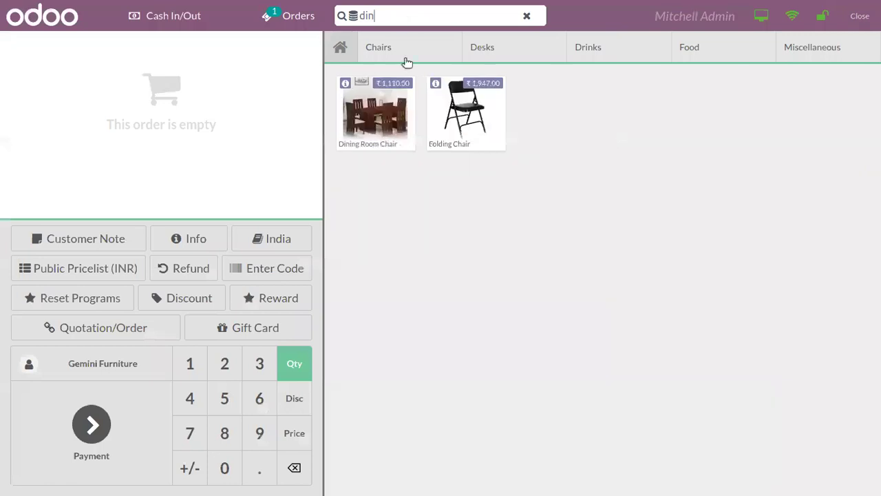
pyautogui.click(380, 112)
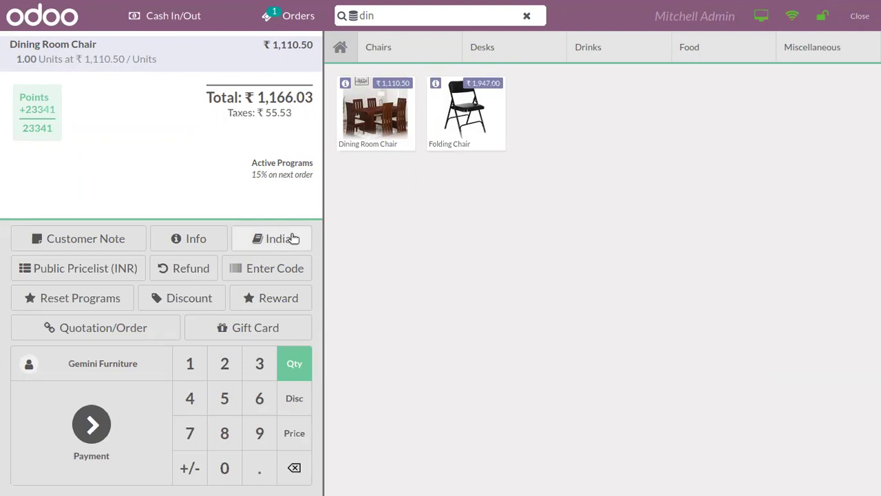
pyautogui.click(378, 47)
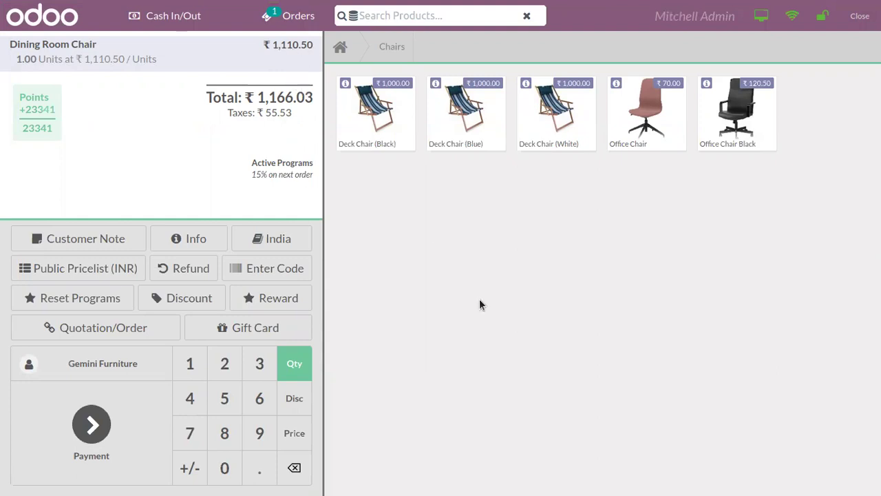
# Pay the ₹1,166.03 order in cash and review the receipt showing IGST 5% of ₹55.53
pyautogui.click(105, 413)
pyautogui.click(194, 120)
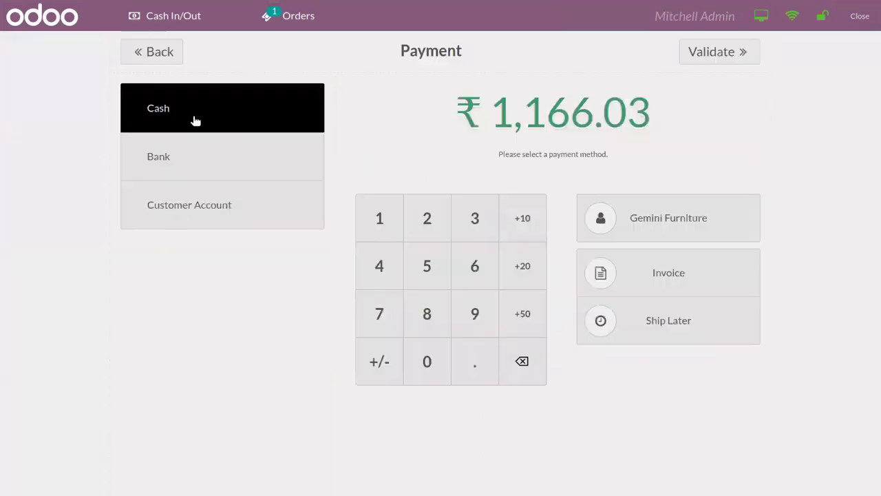
pyautogui.click(726, 61)
pyautogui.click(621, 397)
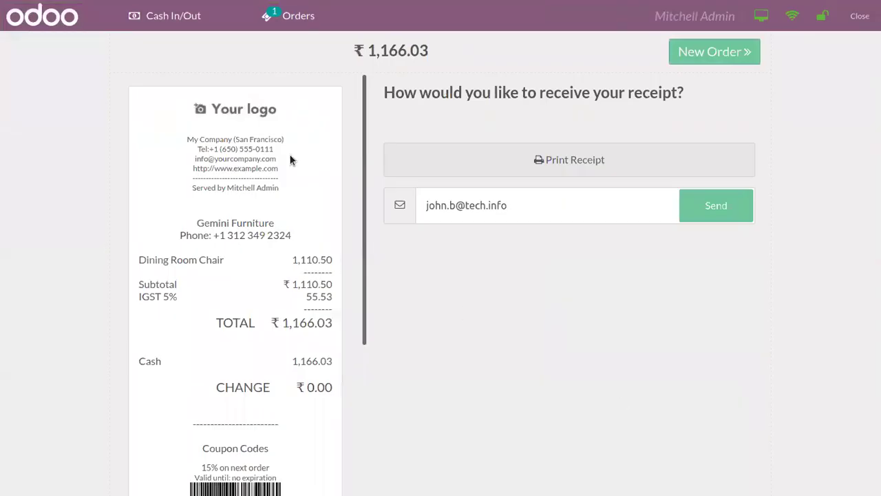
pyautogui.moveTo(361, 288); pyautogui.dragTo(366, 332)
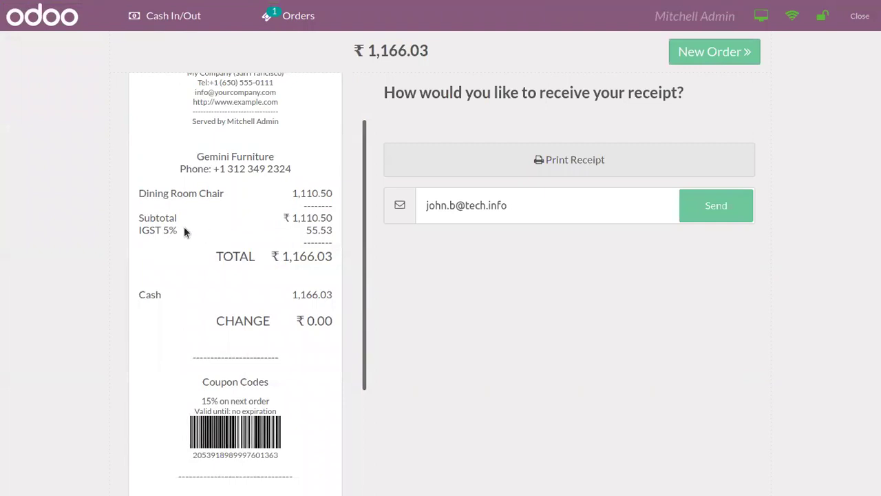
# Start a fresh empty order, then close the Shops session from Closing Control
pyautogui.click(686, 54)
pyautogui.click(338, 48)
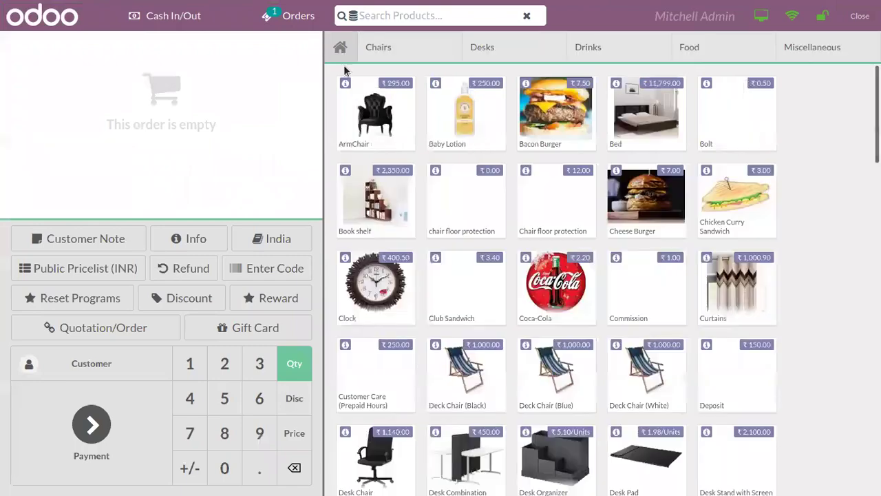
pyautogui.click(858, 20)
pyautogui.click(479, 447)
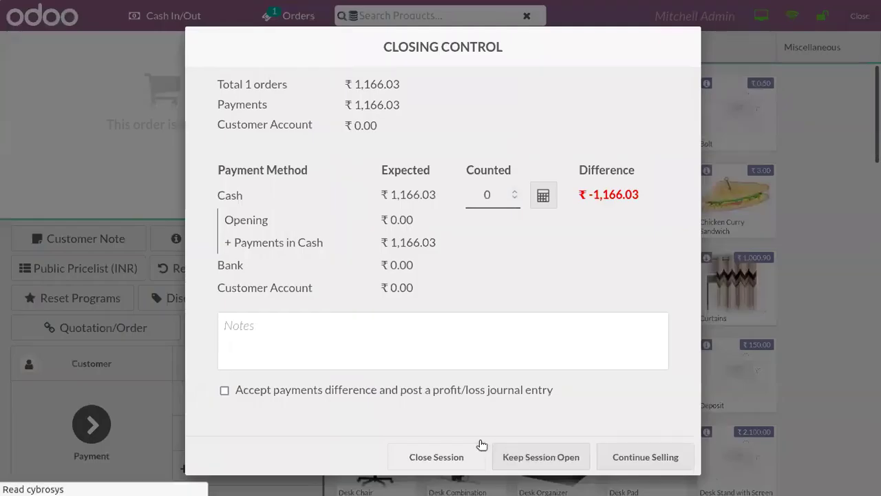